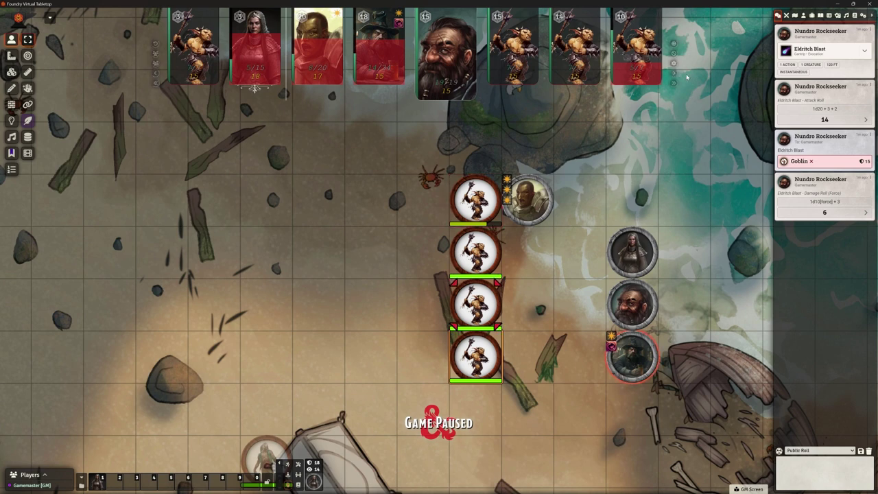
# - Advance to the goblin's turn and open its character sheet clear of the tokens
pyautogui.click(673, 72)
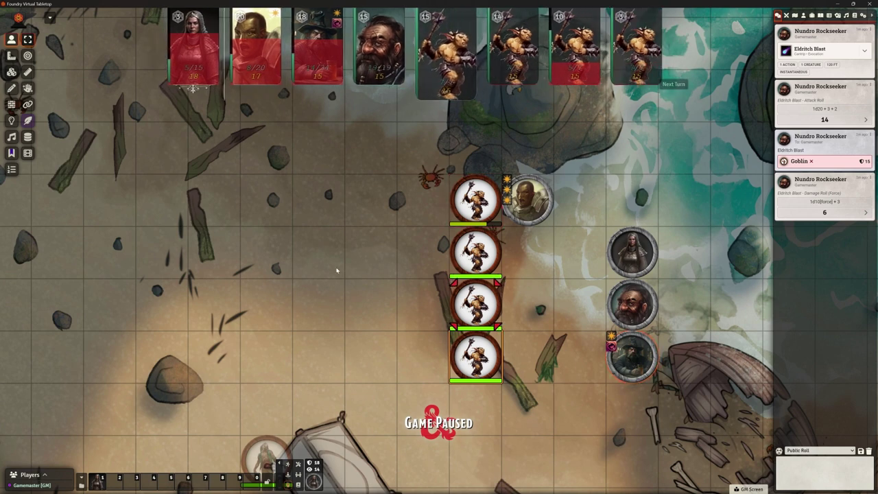
pyautogui.click(444, 75)
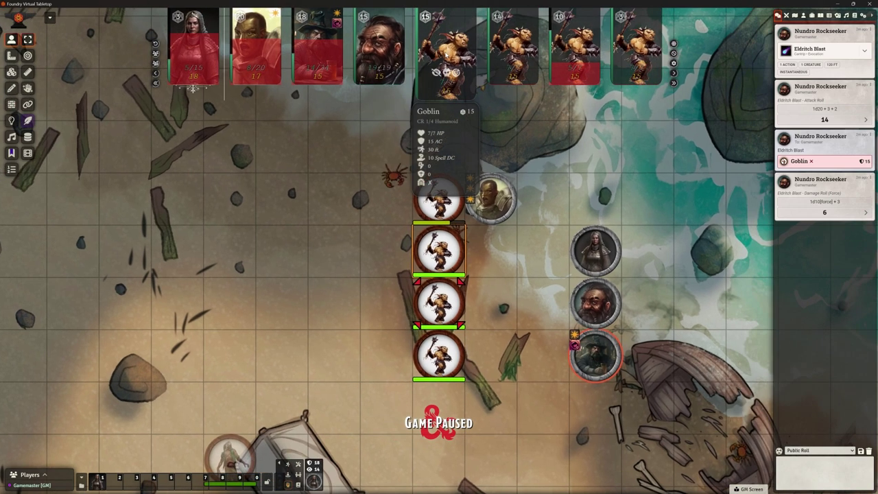
pyautogui.doubleClick(446, 53)
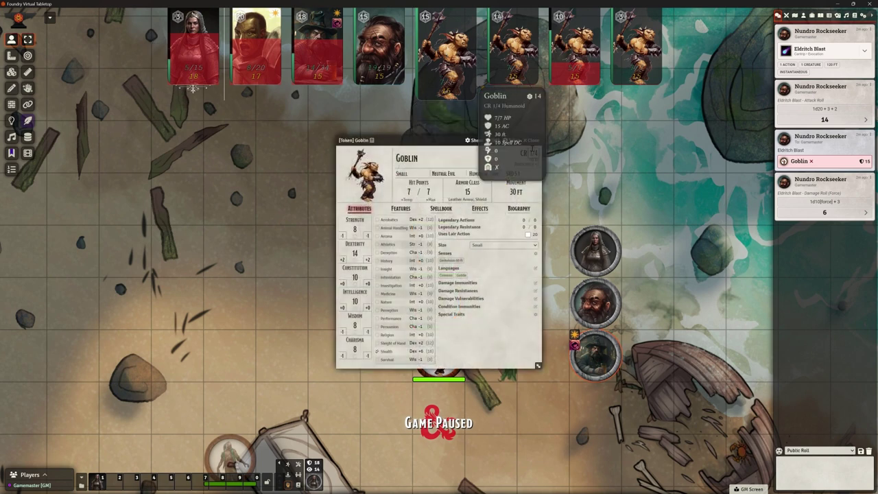
pyautogui.click(538, 142)
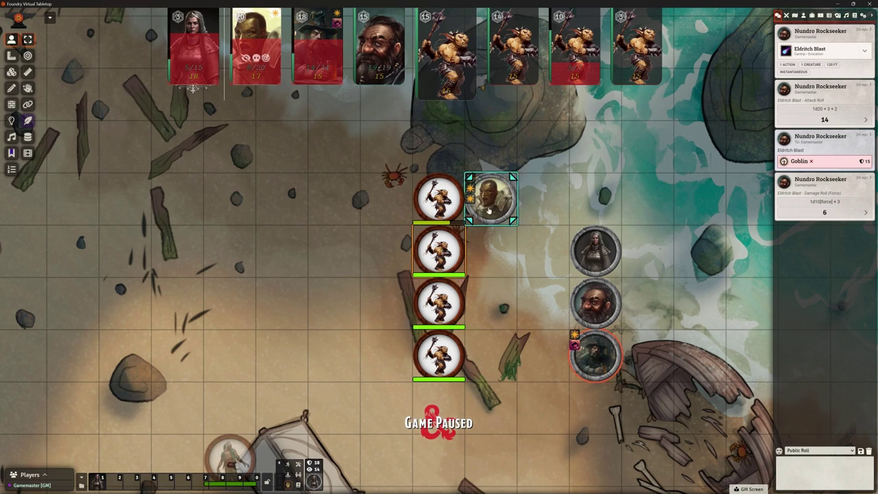
pyautogui.doubleClick(443, 198)
pyautogui.moveTo(451, 147); pyautogui.dragTo(212, 160)
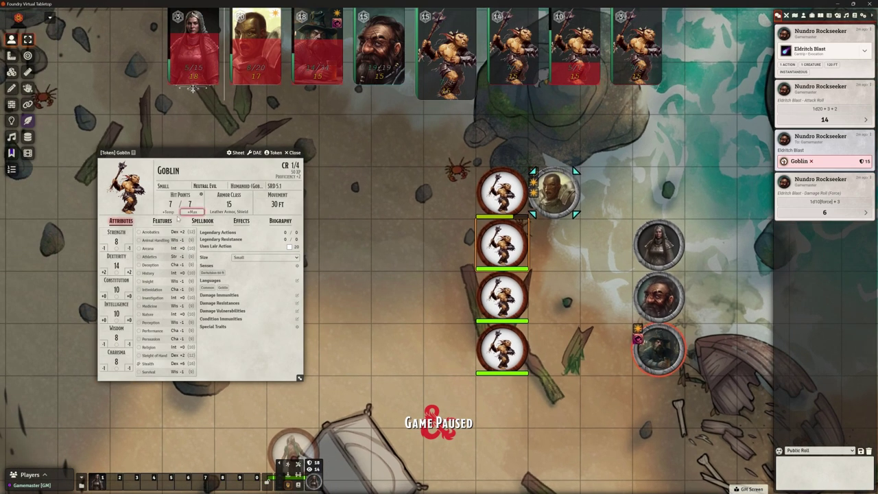
# - Hit Baudric Hillmight with the goblin's Scimitar, rolling 20 for 3 slashing damage
pyautogui.click(163, 221)
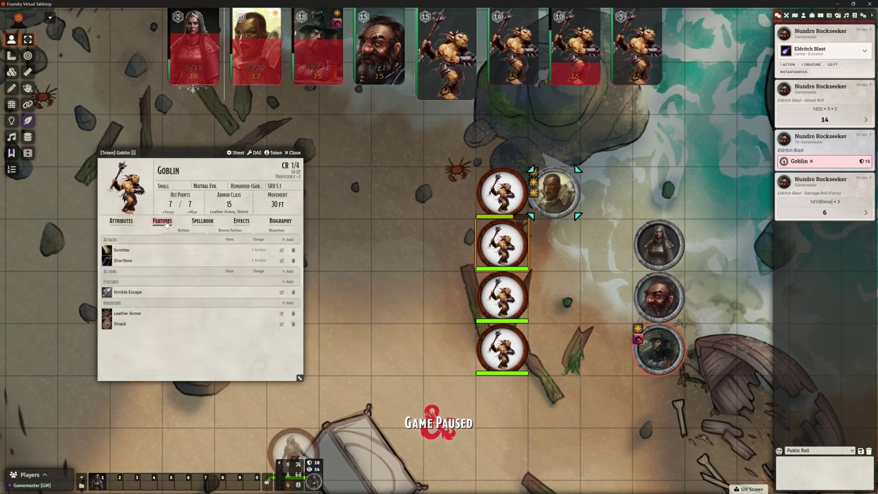
pyautogui.click(121, 221)
pyautogui.click(162, 221)
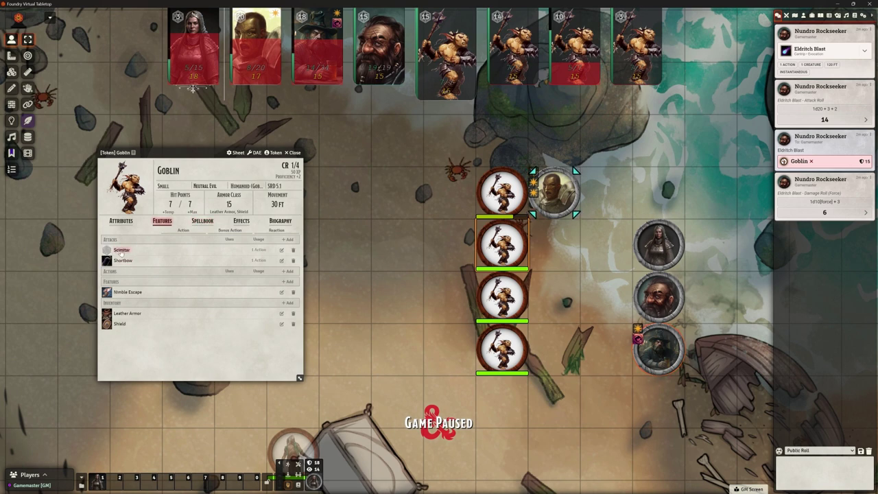
pyautogui.click(107, 250)
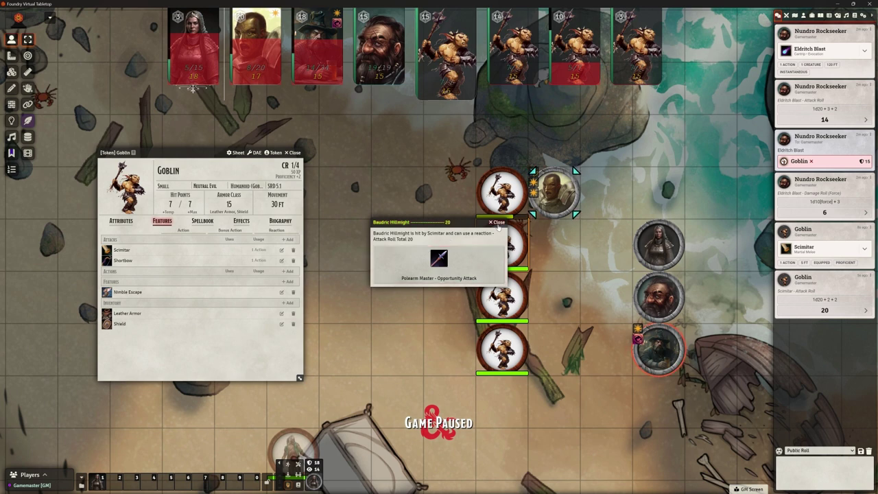
pyautogui.click(444, 262)
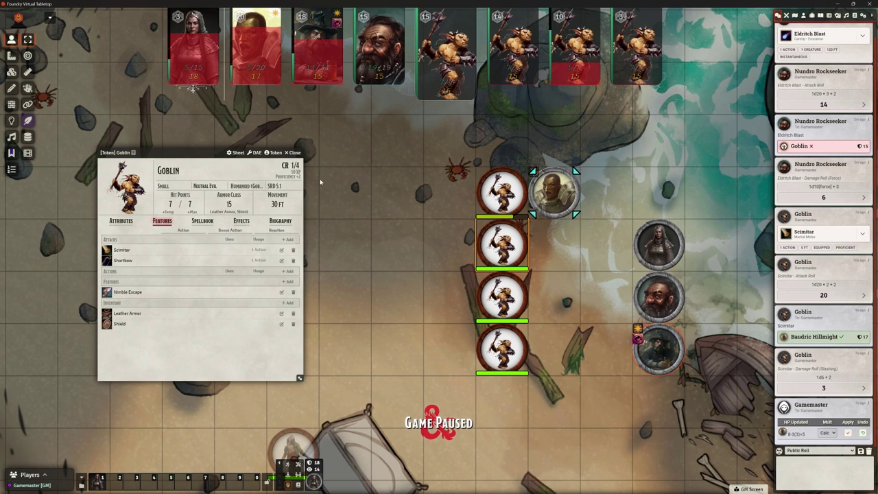
pyautogui.click(294, 152)
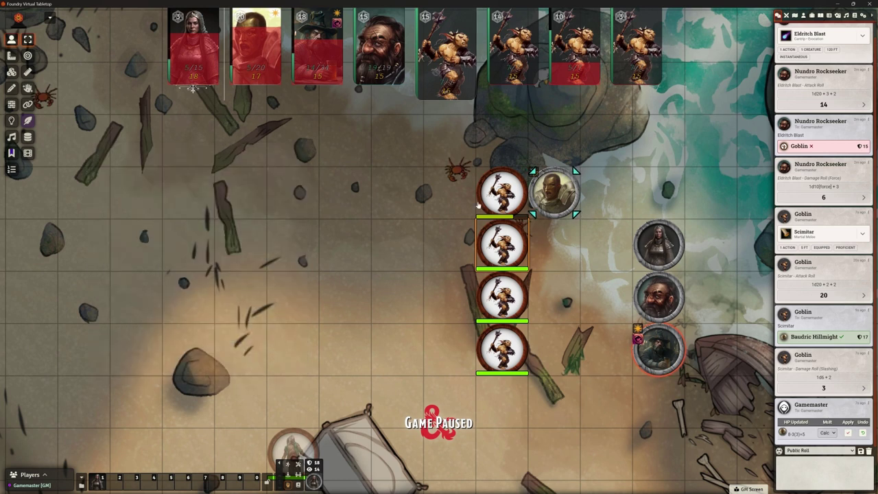
# - Advance the turn and move the bottom goblin 10 ft beside the hatted hero
pyautogui.click(672, 72)
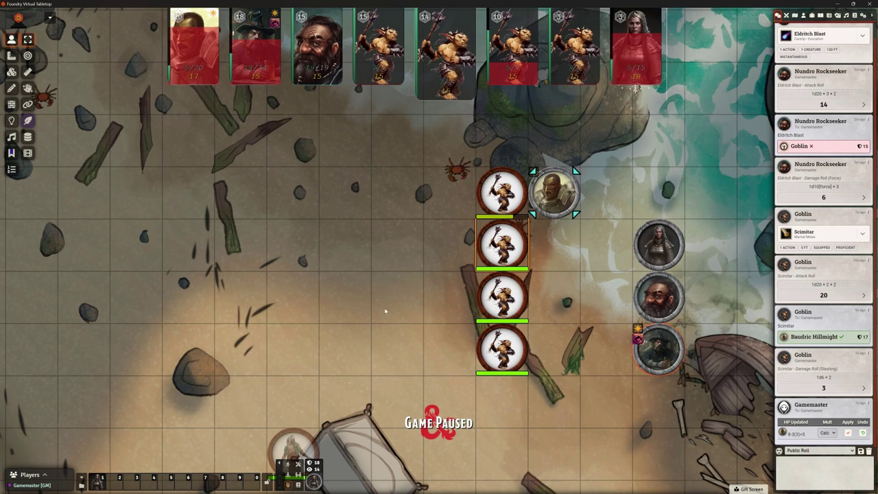
pyautogui.moveTo(466, 69)
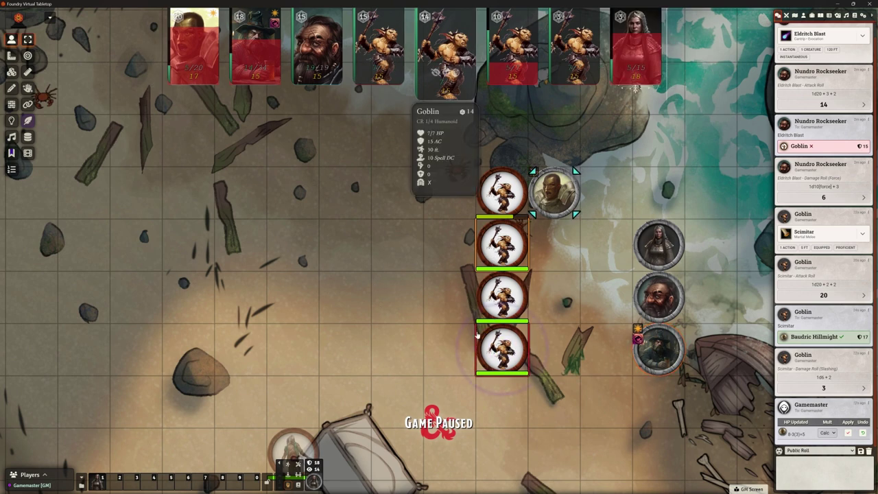
pyautogui.moveTo(501, 346); pyautogui.dragTo(617, 348)
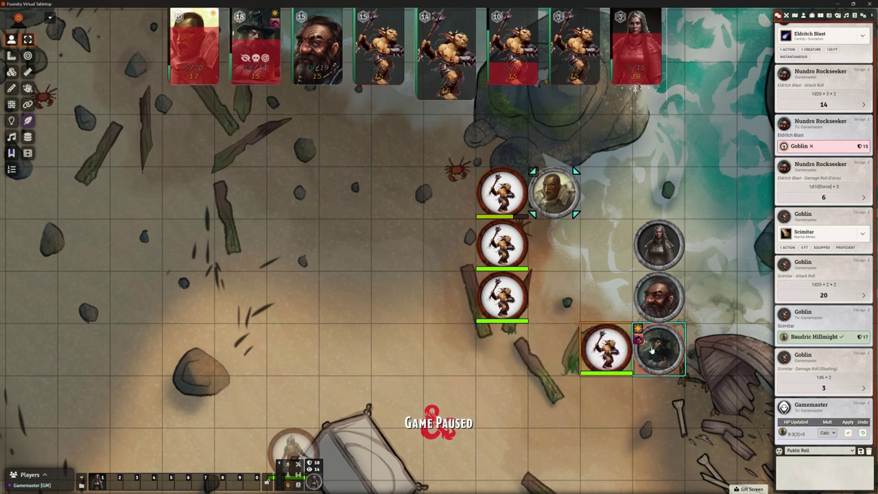
# - Show that goblin's Scimitar description on its sheet and flush the chat log
pyautogui.doubleClick(606, 348)
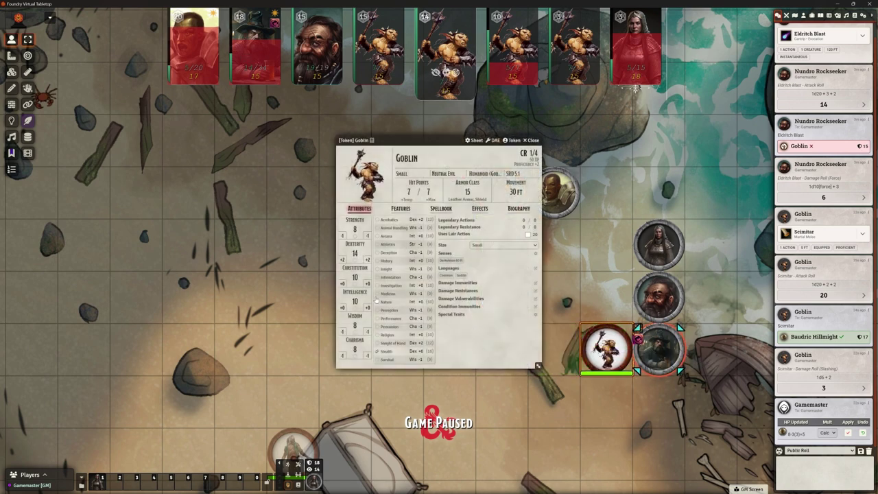
pyautogui.moveTo(384, 139); pyautogui.dragTo(159, 126)
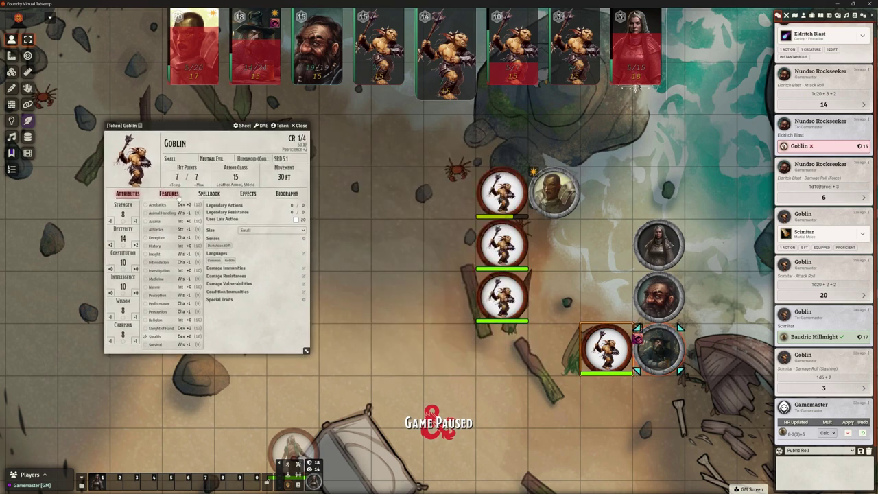
pyautogui.click(169, 193)
pyautogui.click(123, 223)
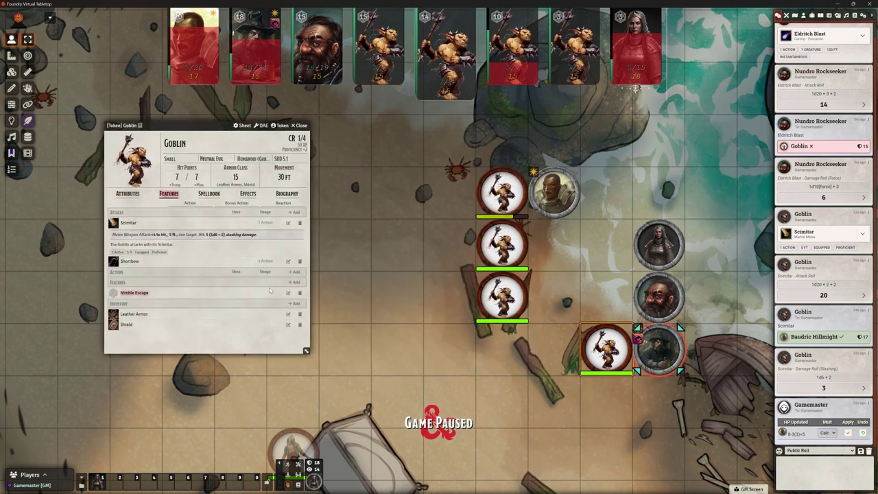
pyautogui.click(868, 451)
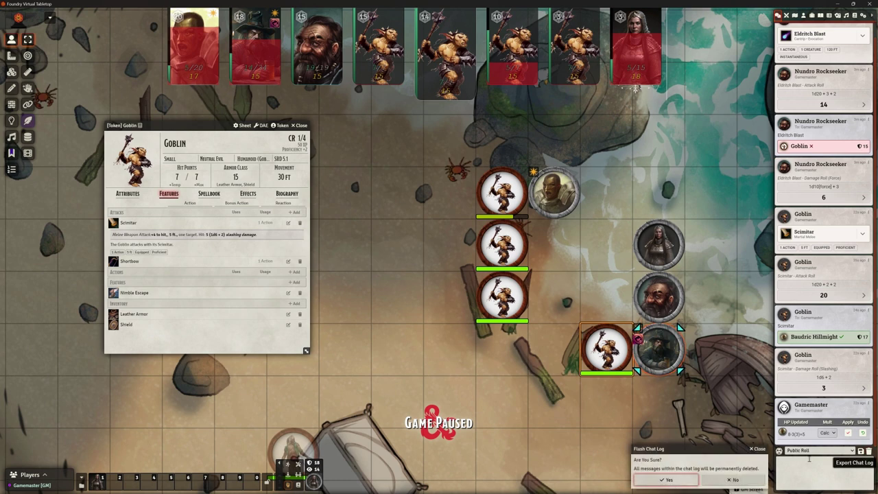
pyautogui.click(669, 482)
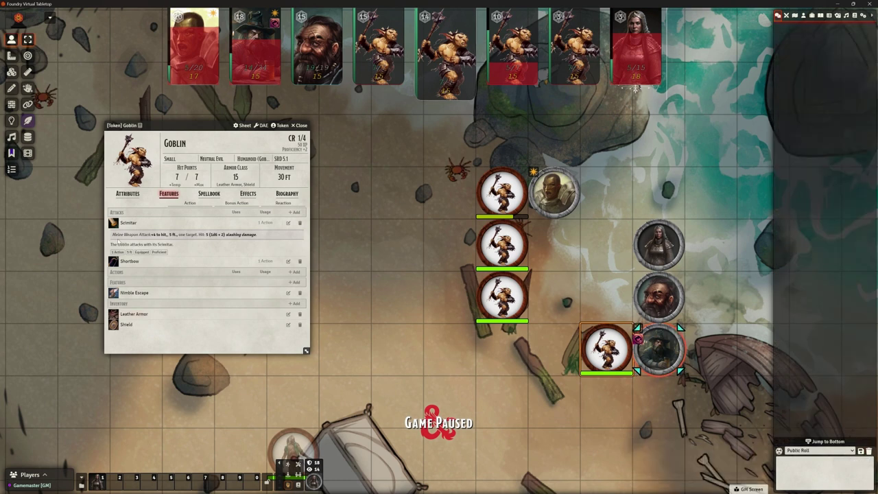
# - Hit Sorryman The Wide with the goblin's Scimitar, rolling 22 for 4 slashing damage
pyautogui.click(114, 223)
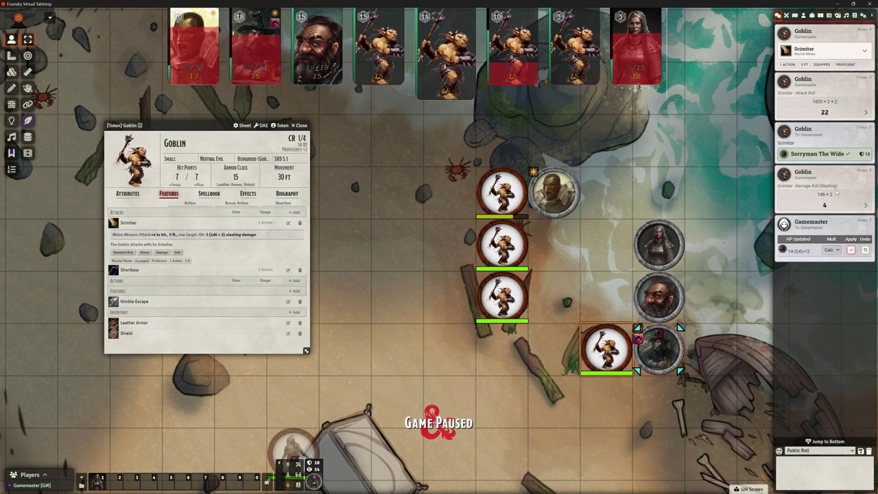
pyautogui.doubleClick(669, 346)
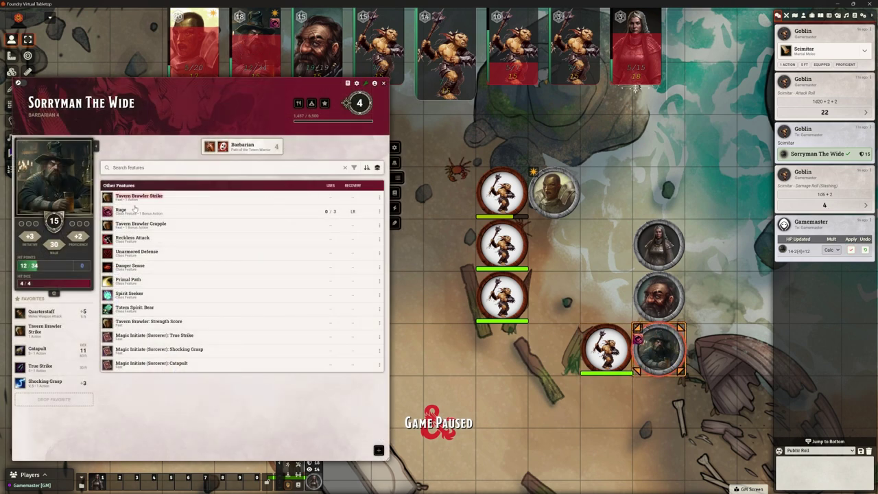
pyautogui.moveTo(142, 214)
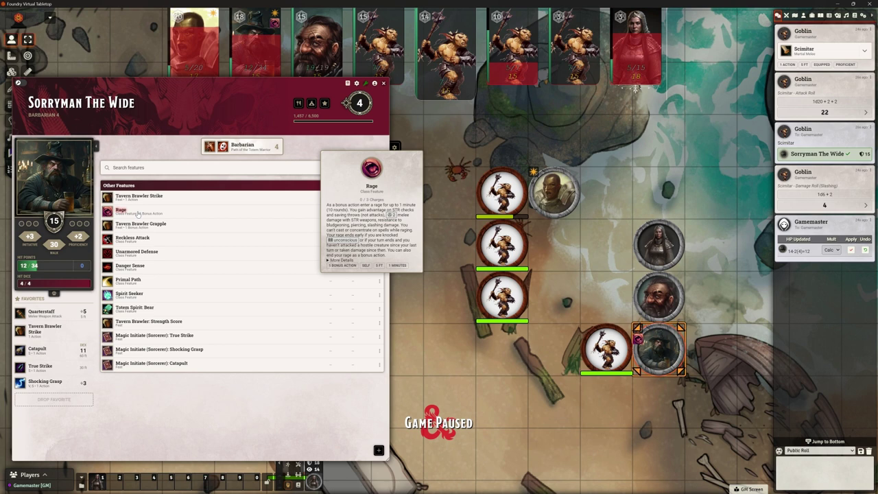
pyautogui.click(383, 83)
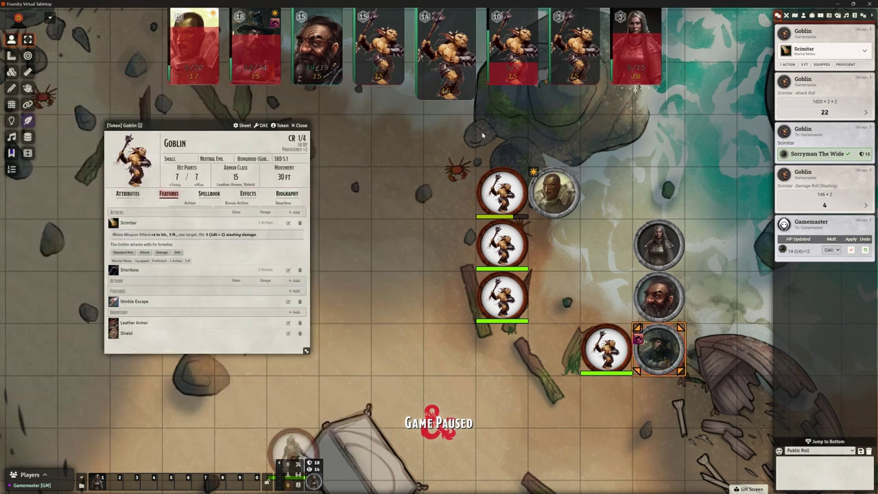
pyautogui.click(303, 125)
# - Advance combat a turn and target Baudric Hillmight
pyautogui.moveTo(672, 65)
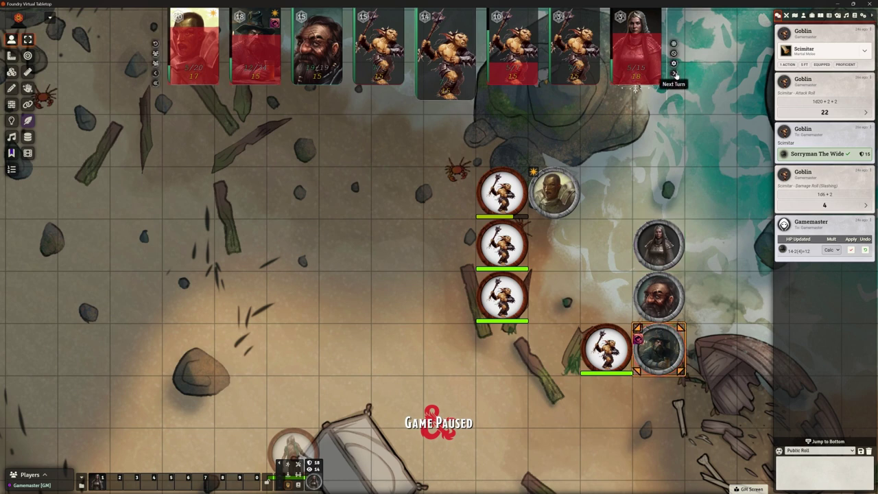
pyautogui.click(674, 75)
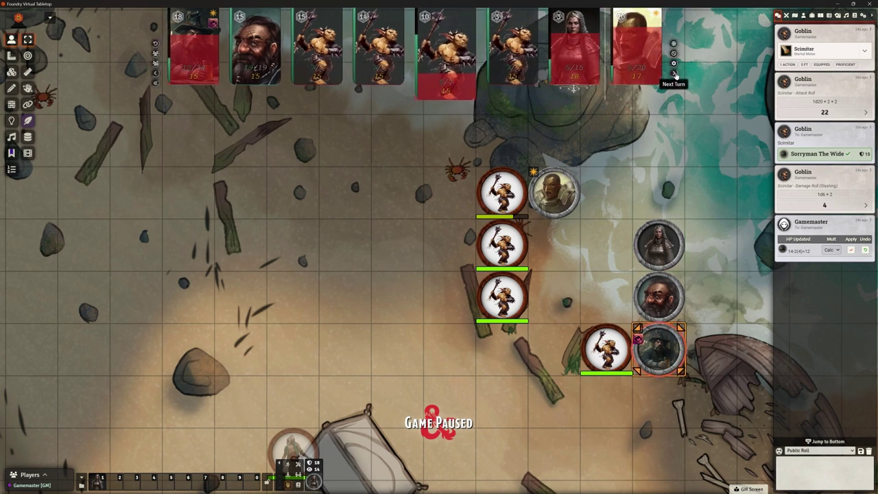
pyautogui.moveTo(470, 59)
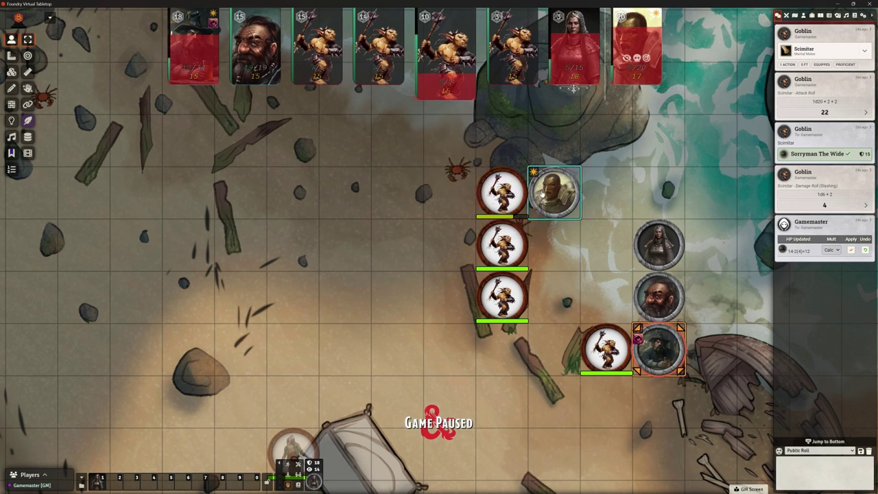
pyautogui.press('t')
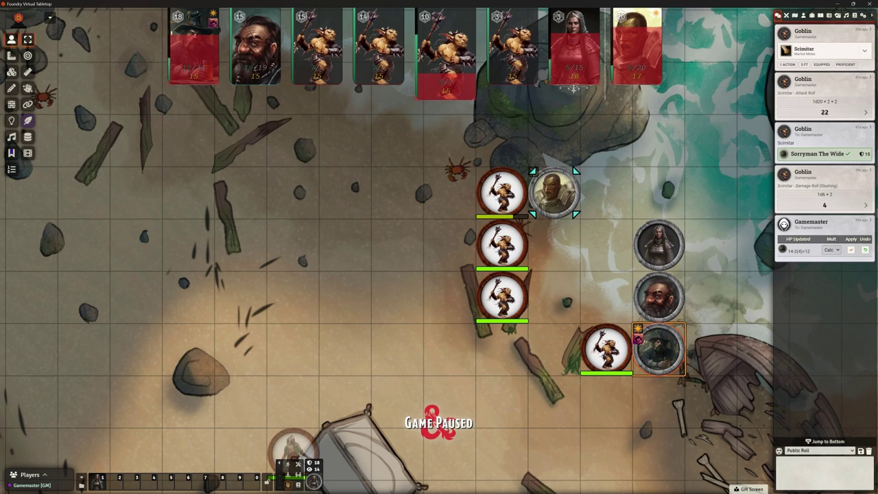
# - Roll the goblin's Scimitar against Baudric Hillmight, missing with 7, and flush the chat log
pyautogui.click(869, 451)
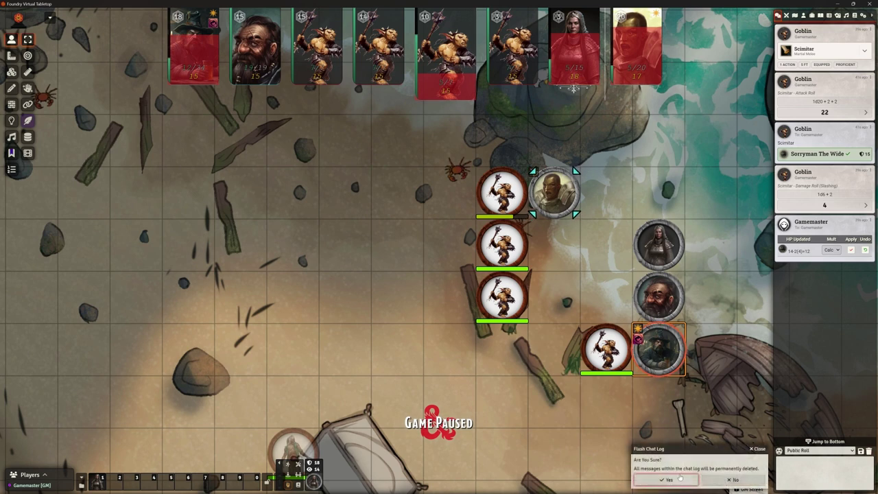
pyautogui.doubleClick(446, 48)
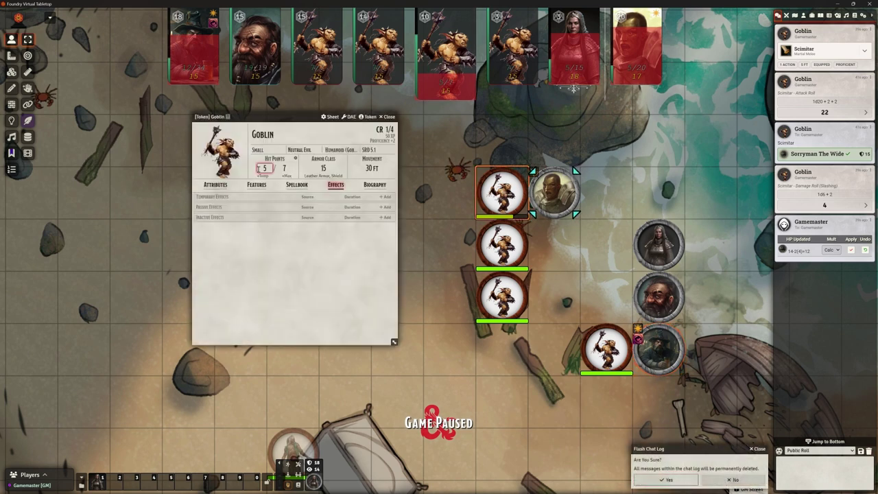
pyautogui.click(256, 185)
pyautogui.click(201, 214)
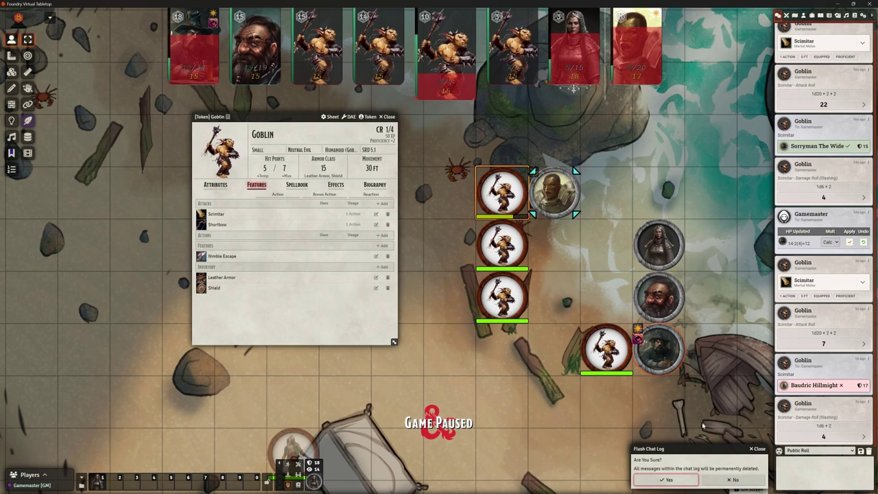
pyautogui.click(687, 481)
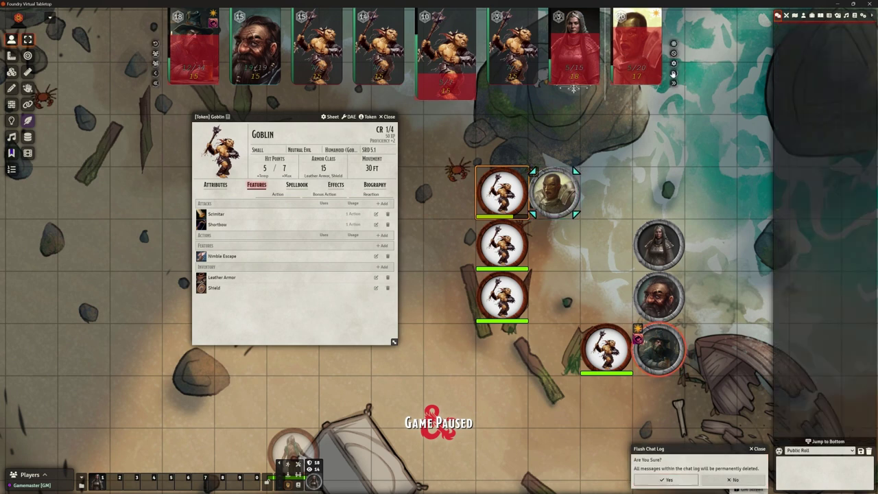
pyautogui.click(388, 117)
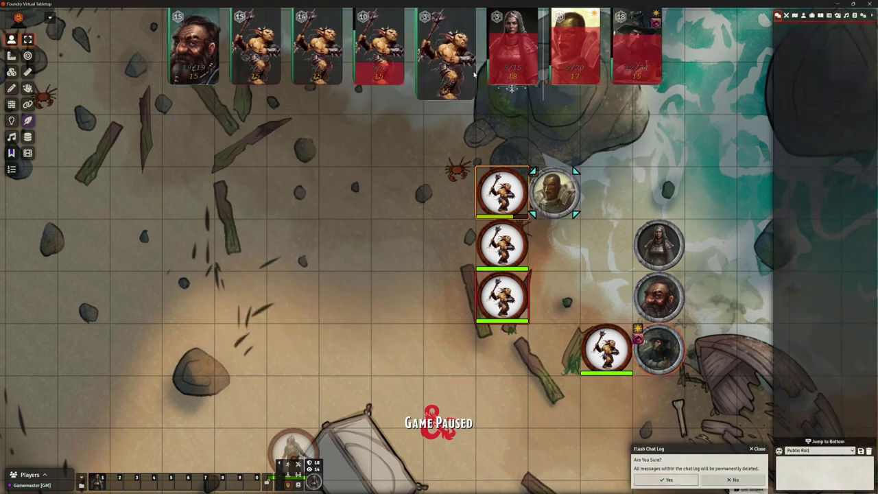
# - Move a goblin 10 ft right next to the dwarf and open its sheet
pyautogui.moveTo(454, 72)
pyautogui.moveTo(502, 296); pyautogui.dragTo(606, 296)
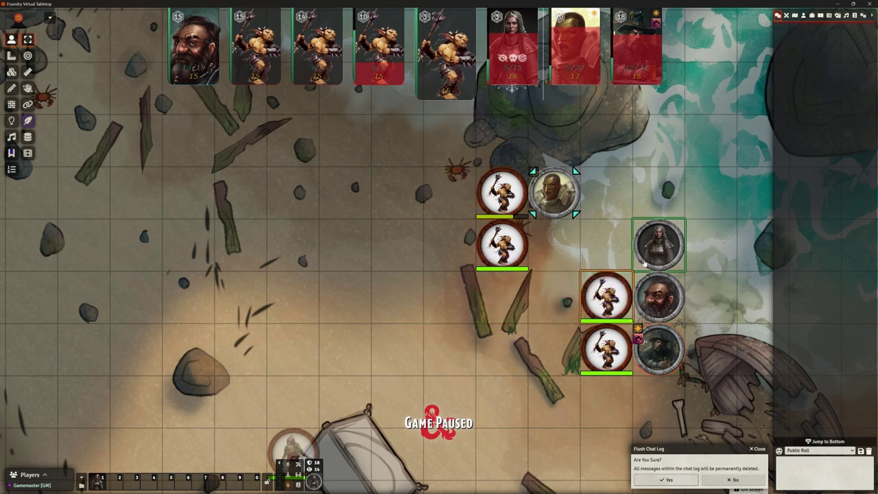
pyautogui.doubleClick(606, 297)
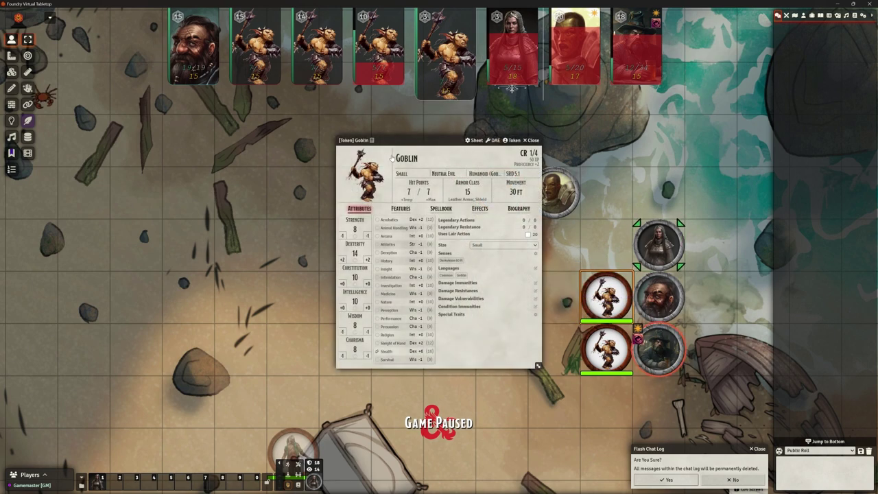
# - Attack Hayley Longbreeze with the goblin's Scimitar (14, 6 slashing) and end its turn
pyautogui.moveTo(408, 137); pyautogui.dragTo(137, 111)
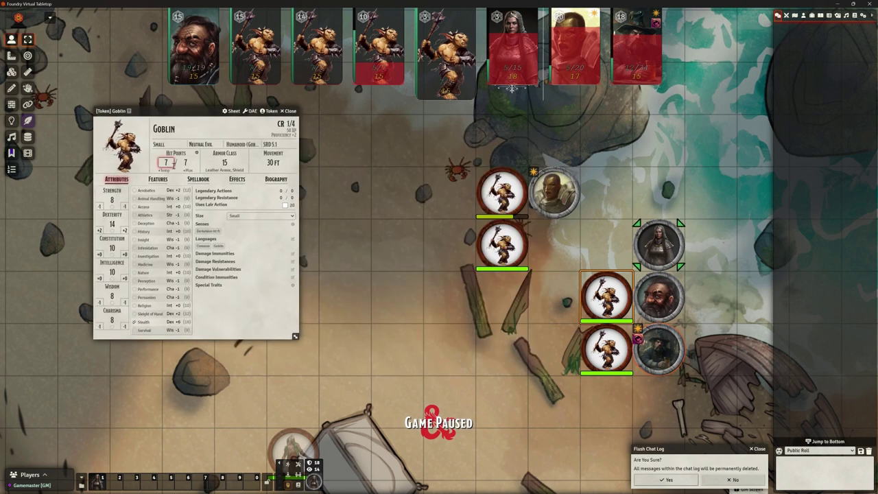
pyautogui.click(158, 179)
pyautogui.click(107, 208)
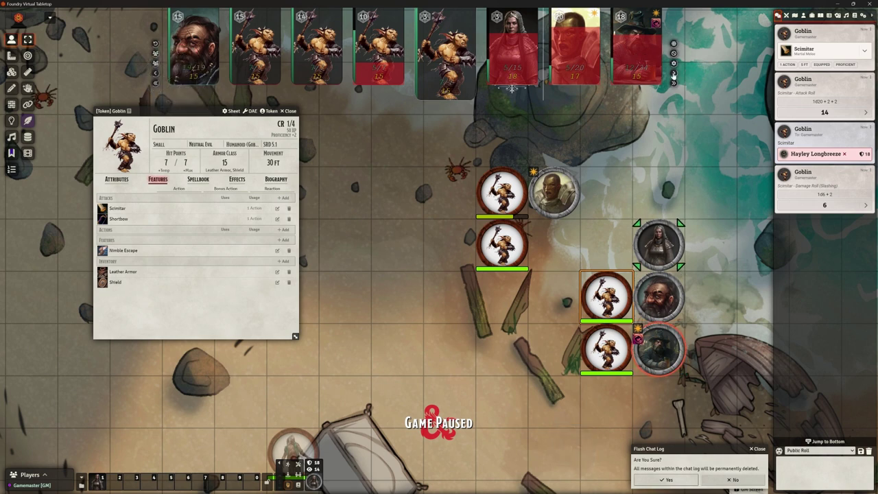
pyautogui.click(673, 74)
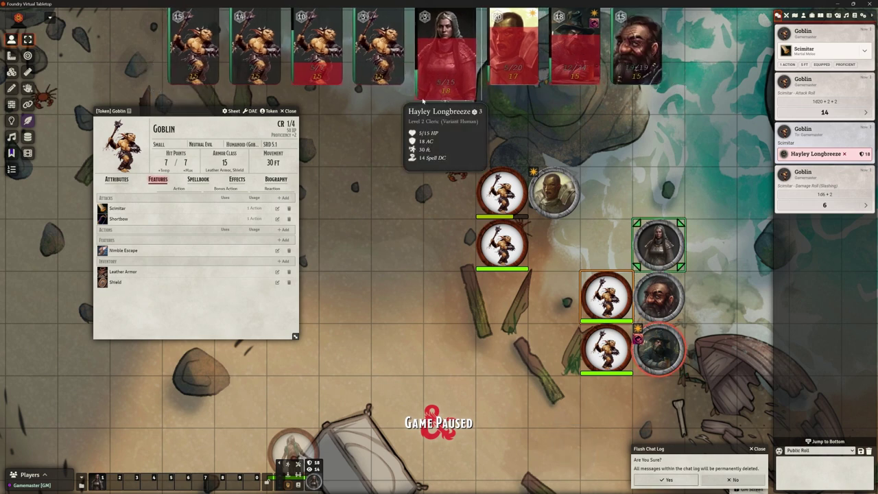
pyautogui.click(291, 111)
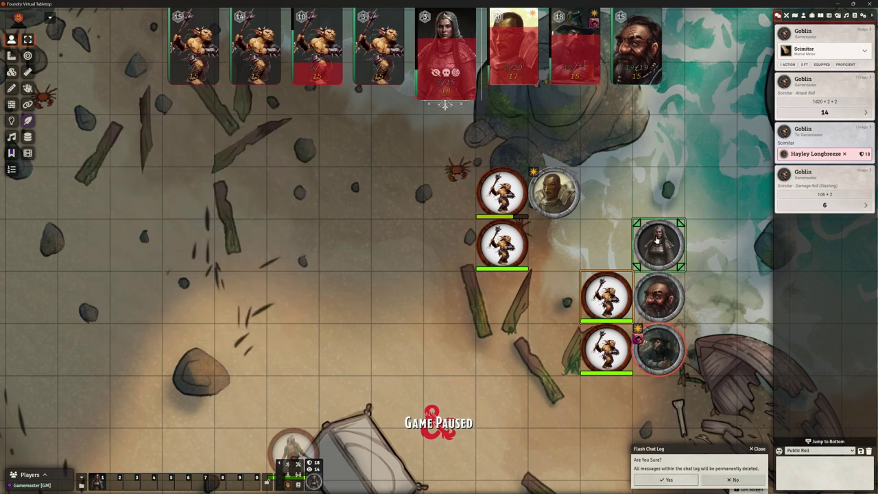
# - Cast Hayley Longbreeze's Bless on Baudric Hillmight, Nundro Rockseeker and Sorryman The Wide
pyautogui.click(657, 239)
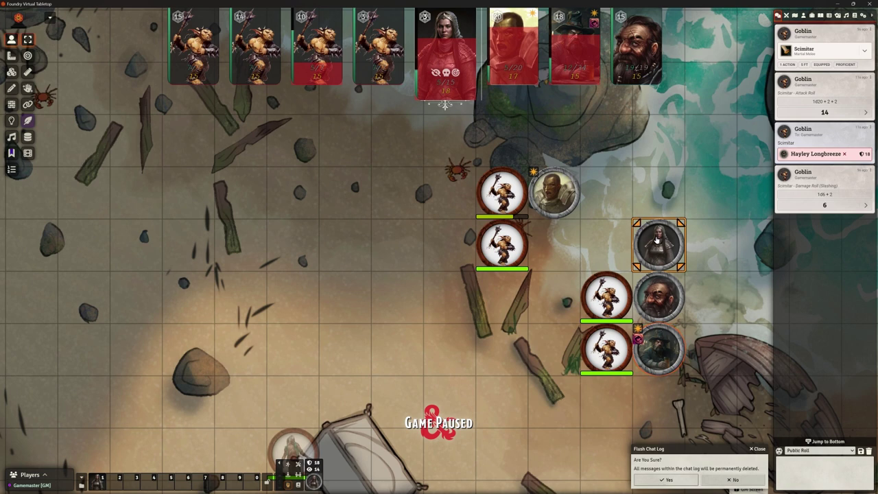
pyautogui.doubleClick(657, 240)
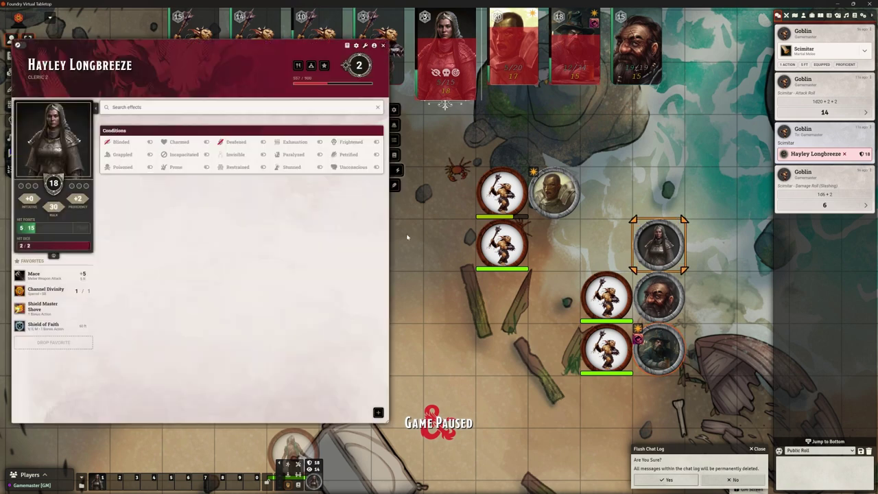
pyautogui.click(392, 153)
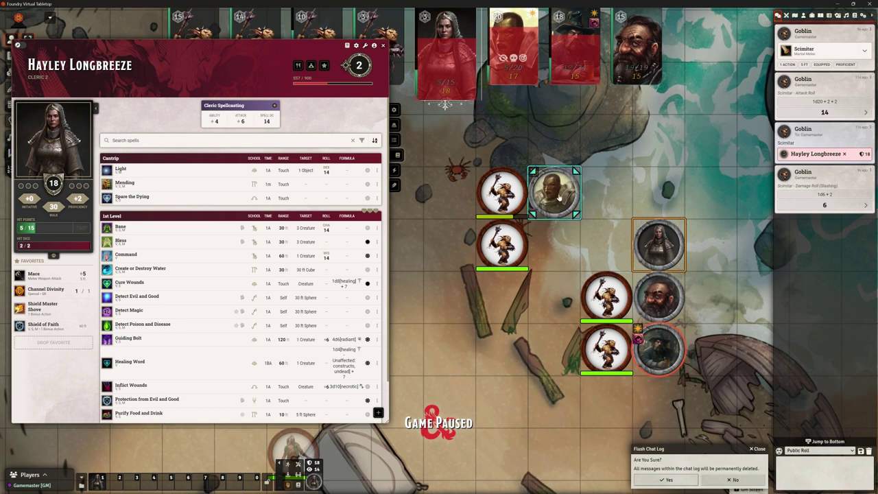
pyautogui.click(557, 196)
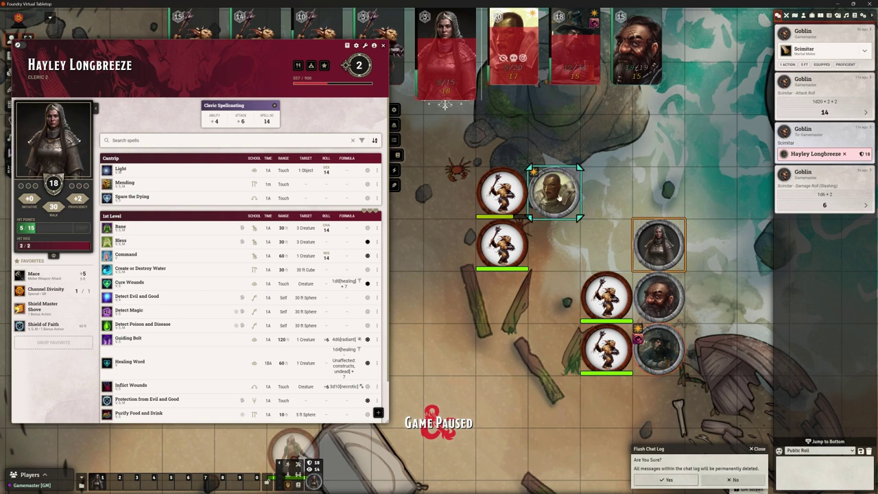
pyautogui.click(660, 346)
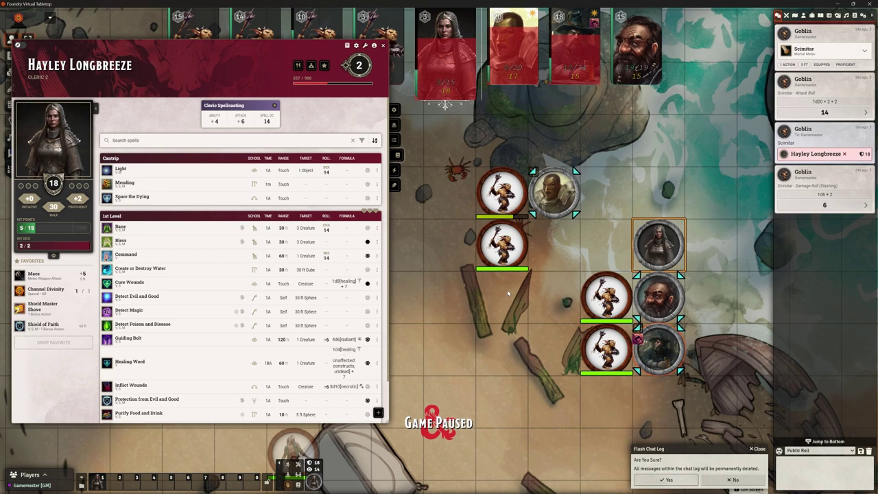
pyautogui.click(107, 241)
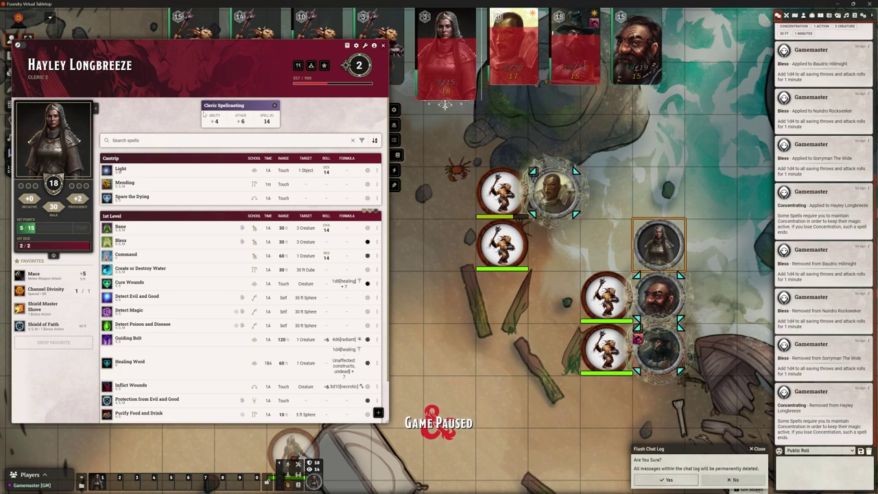
pyautogui.click(383, 45)
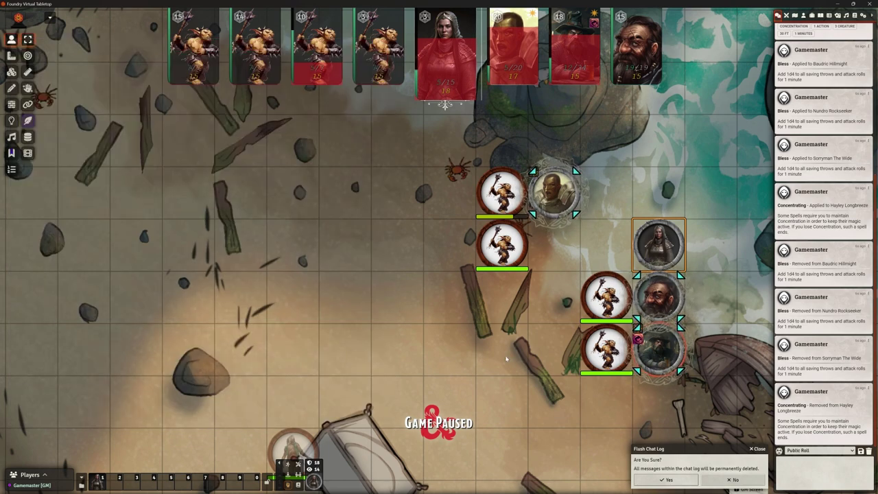
# - Check Baudric Hillmight's sheet and cancel the pending chat flush
pyautogui.doubleClick(554, 192)
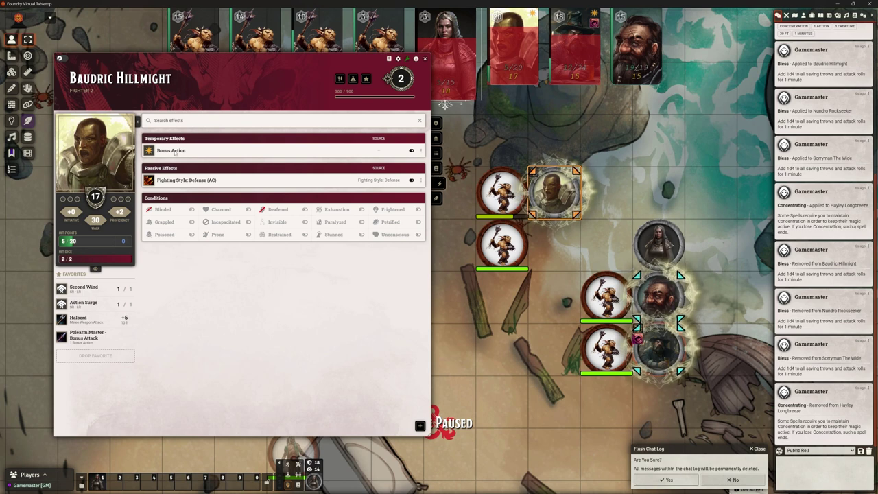
pyautogui.click(425, 58)
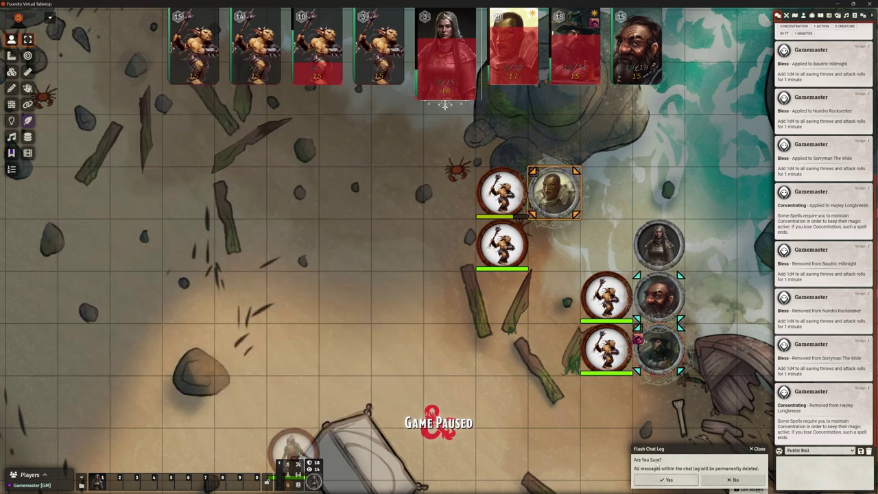
pyautogui.click(741, 480)
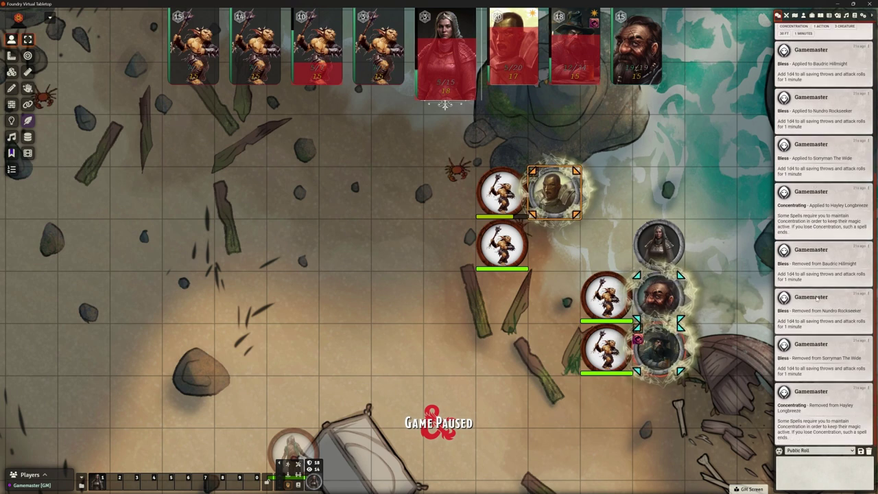
# - Flush the chat log and show Nundro Rockseeker's effects and conditions
pyautogui.click(868, 451)
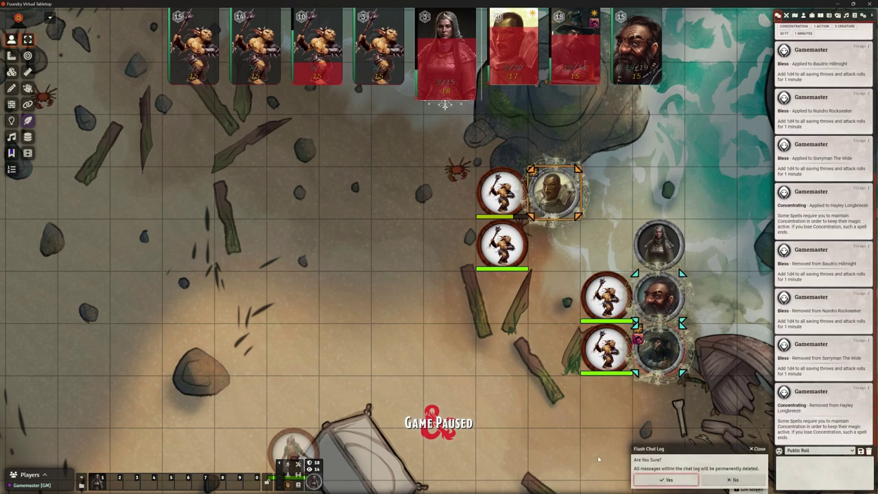
pyautogui.click(653, 484)
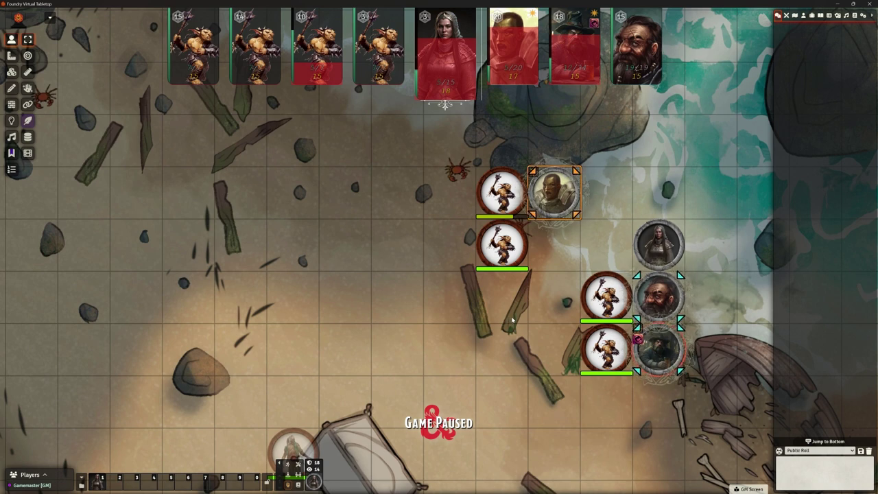
pyautogui.doubleClick(658, 296)
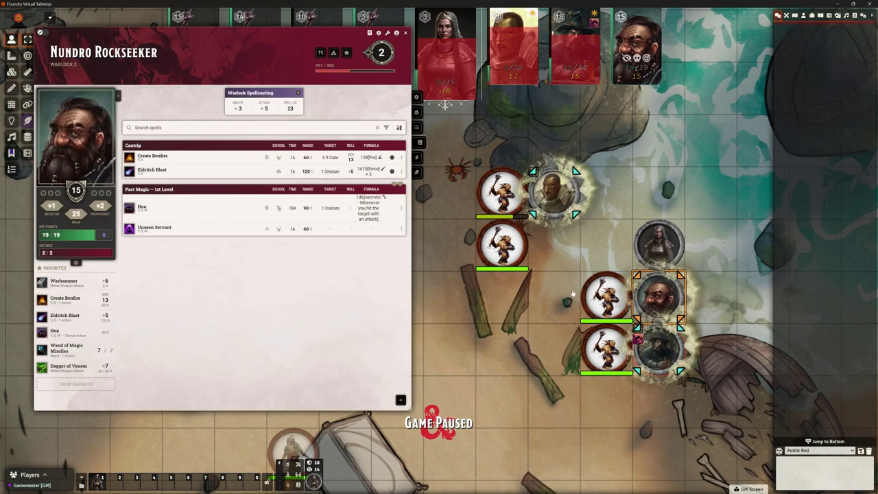
pyautogui.click(416, 157)
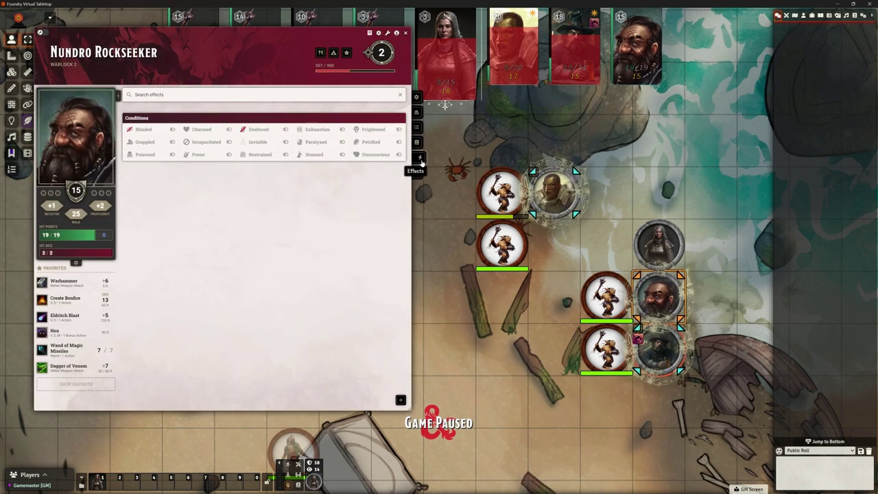